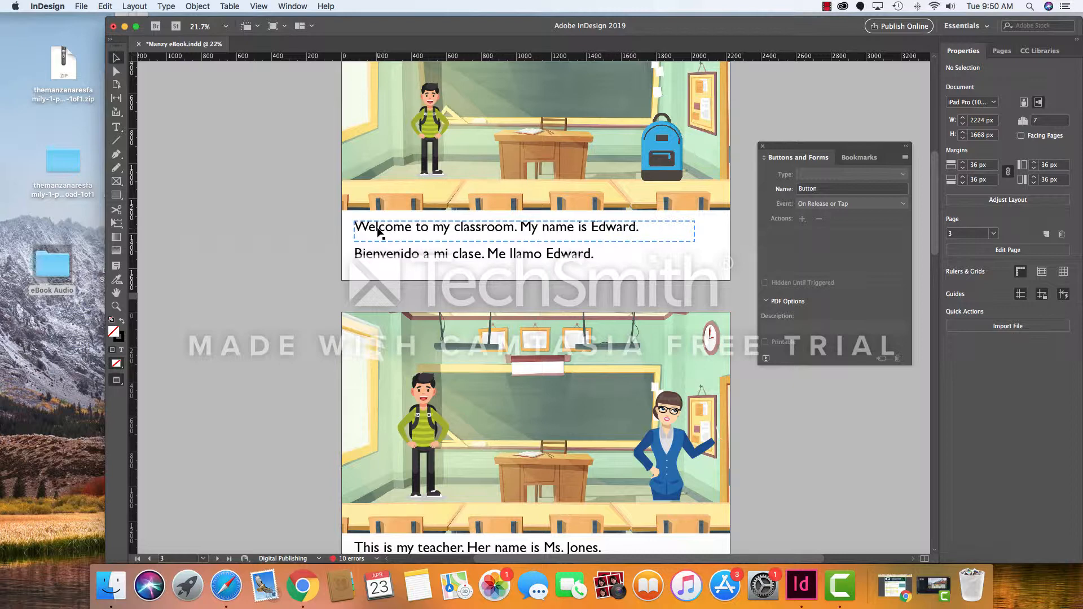
# Step: Inspect the contents of the desktop's eBook Audio folder and close its window
pyautogui.click(49, 264)
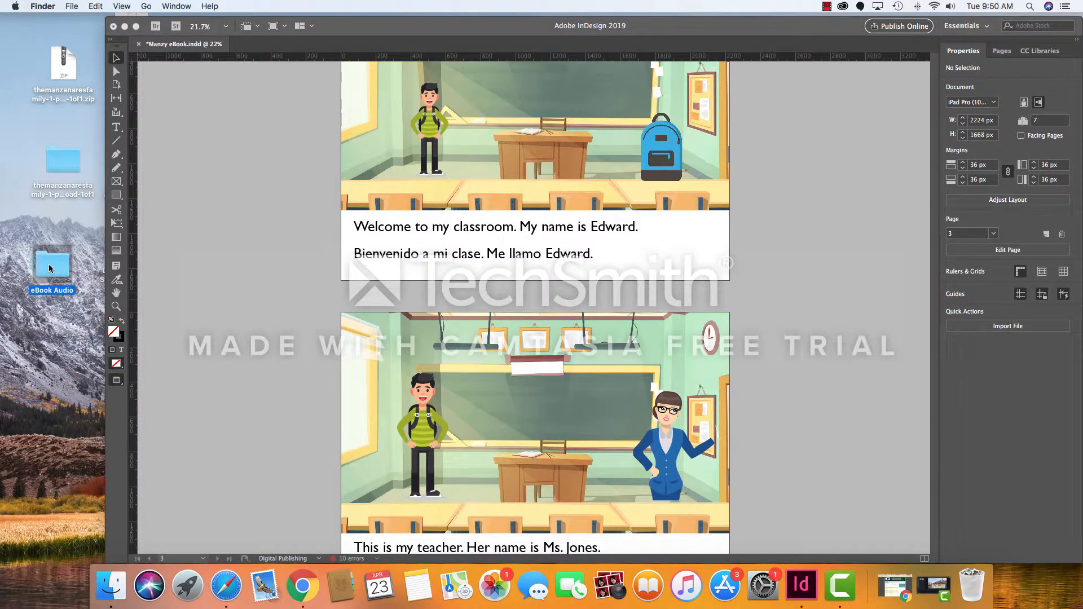
pyautogui.press('space')
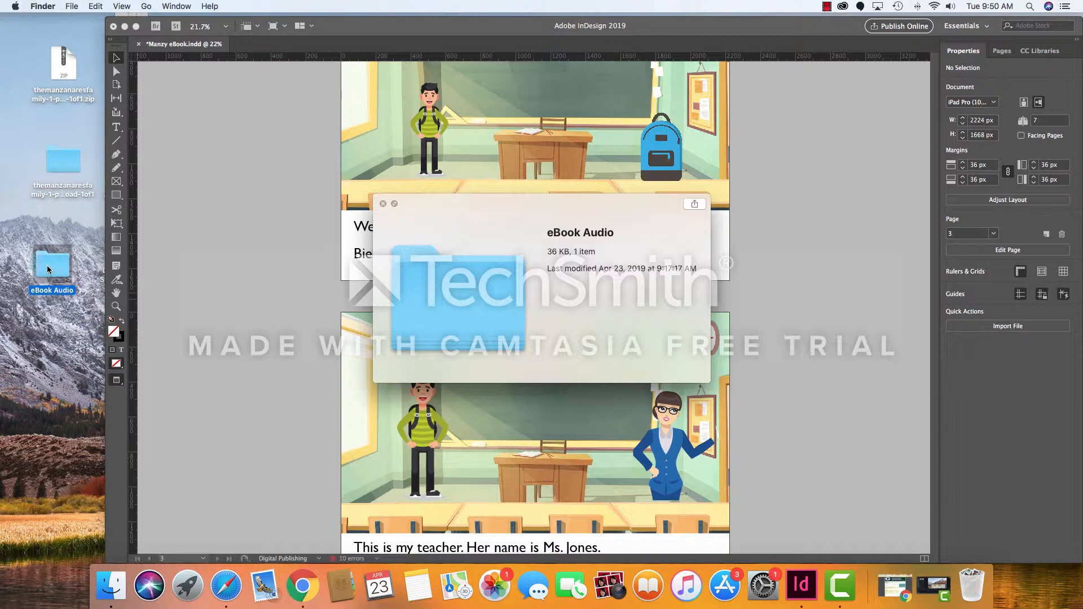
pyautogui.press('space')
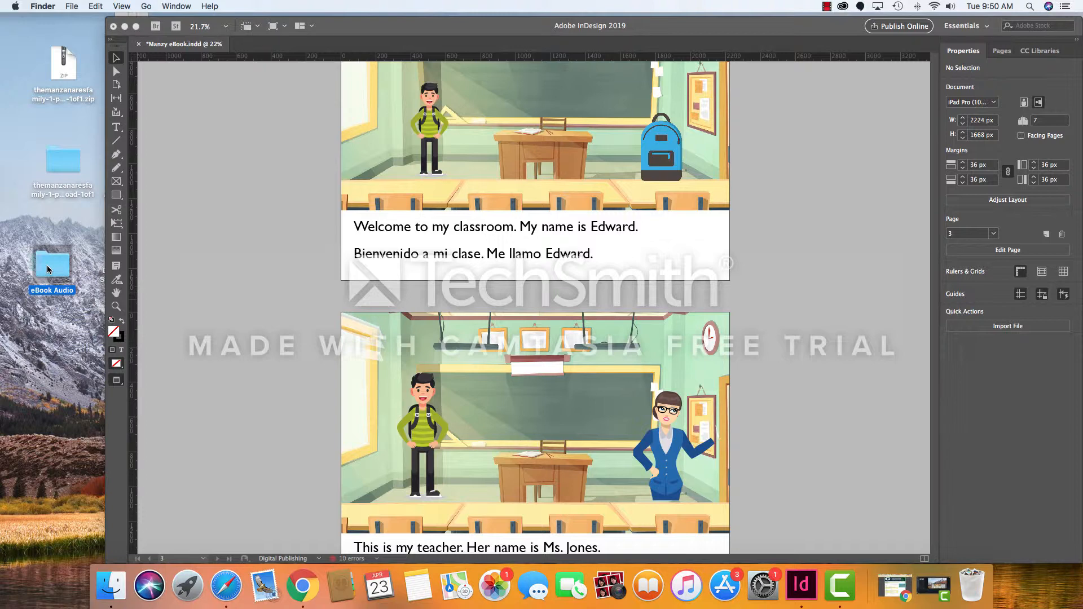
pyautogui.doubleClick(48, 267)
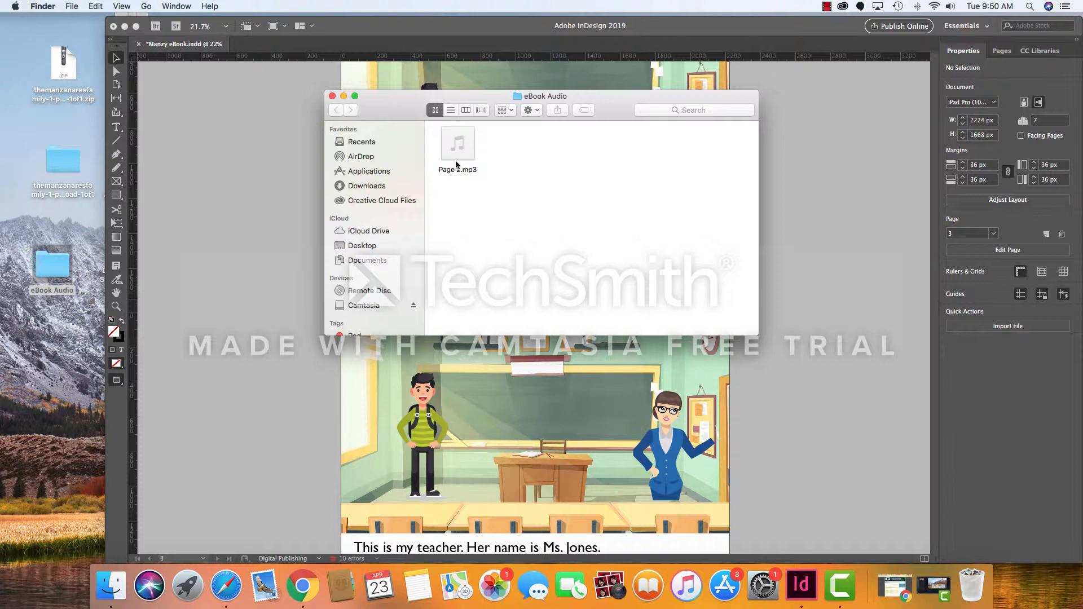
pyautogui.click(331, 97)
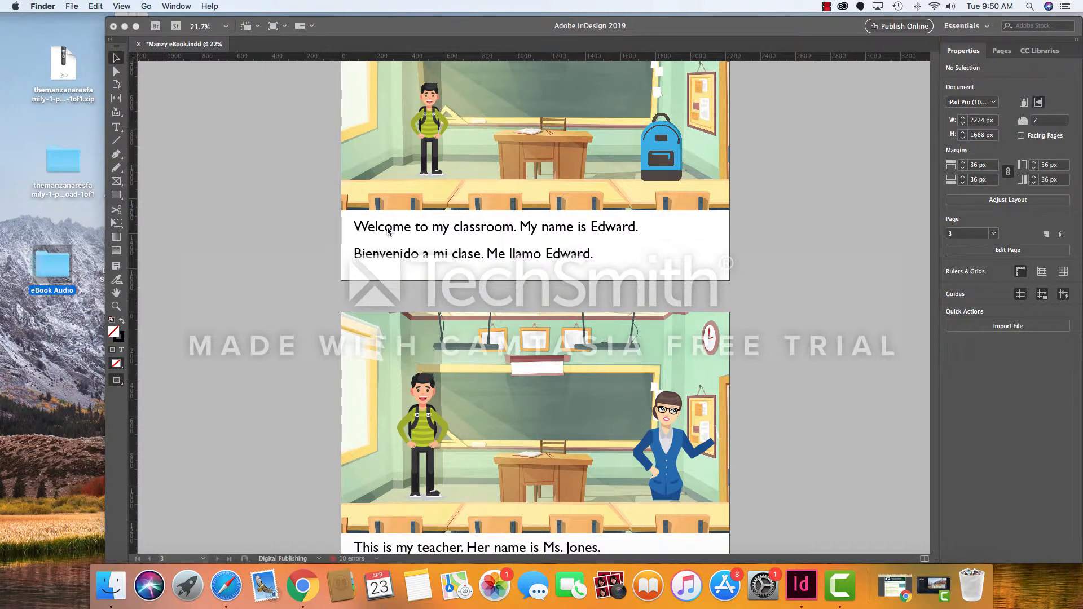
# Step: Place Page 2.mp3 from the desktop's eBook Audio folder in InDesign, in a frame about 140 × 120 px beside the English welcome sentence
pyautogui.click(72, 6)
pyautogui.click(249, 122)
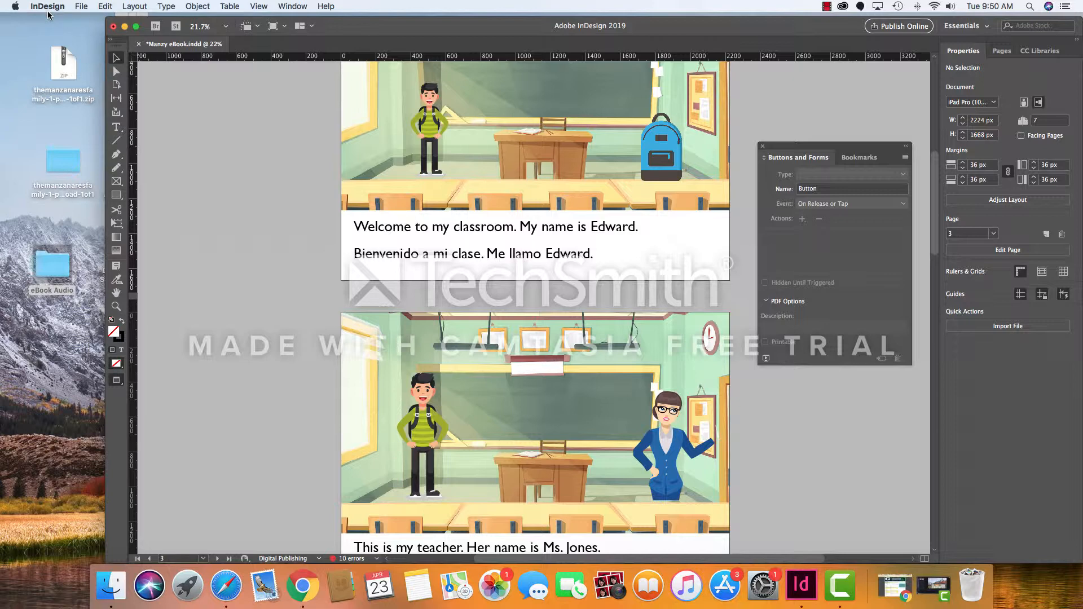
pyautogui.click(82, 7)
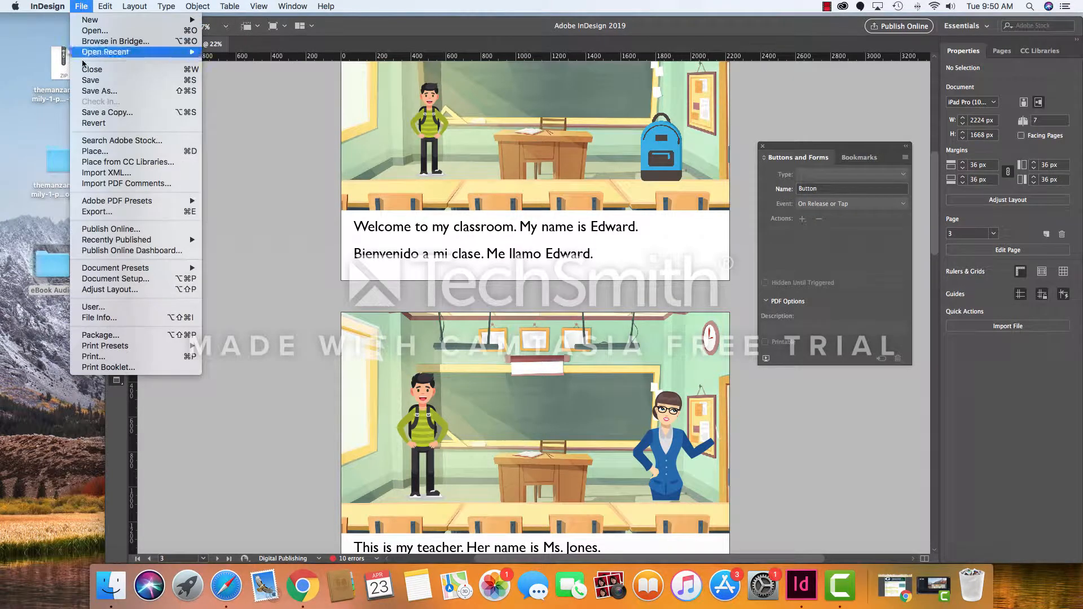
pyautogui.click(104, 151)
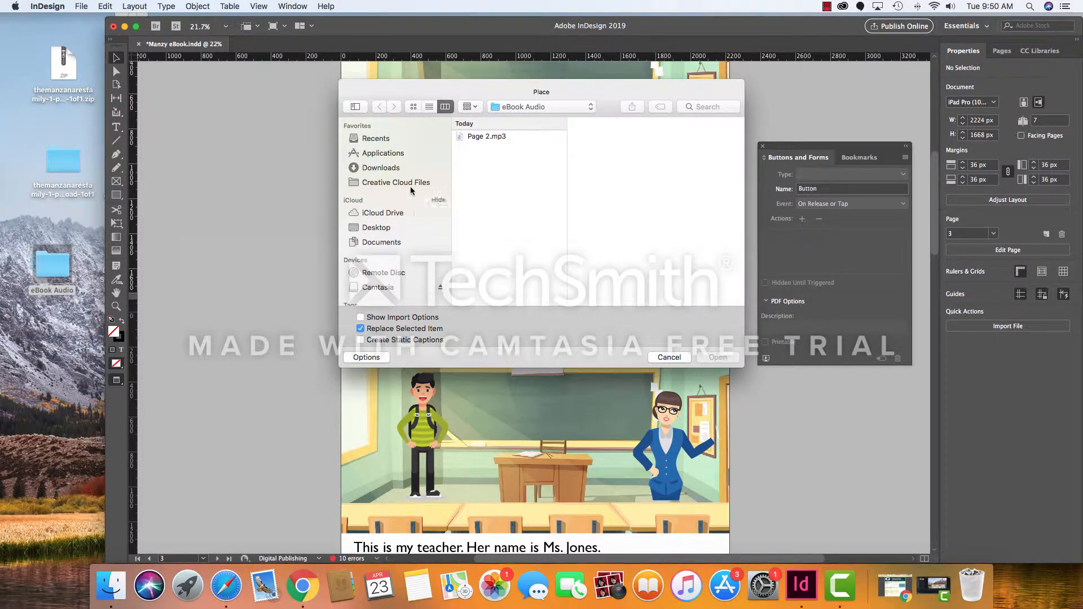
pyautogui.click(391, 231)
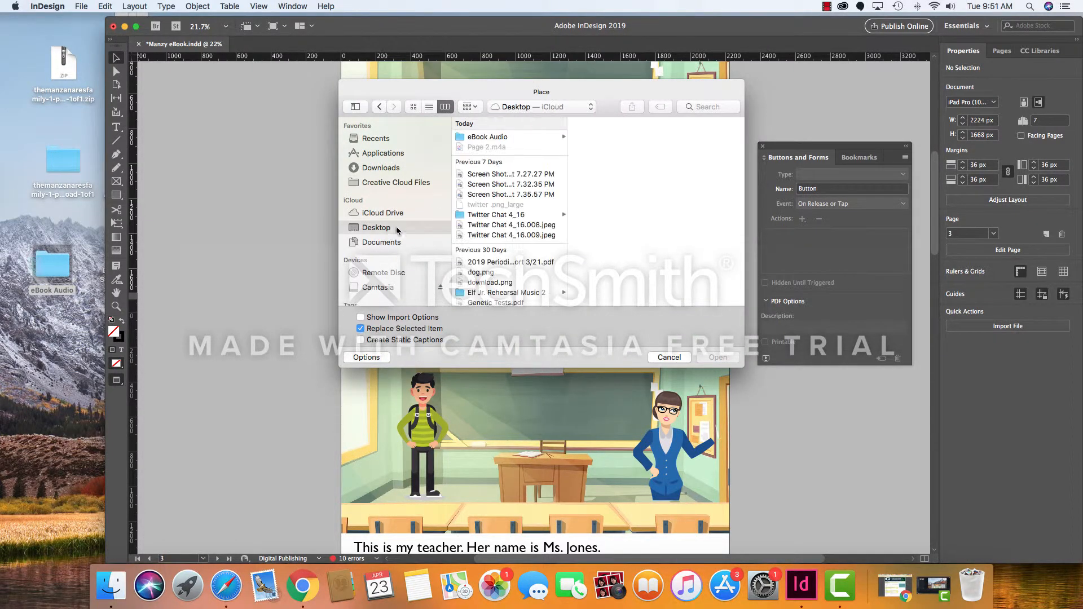
pyautogui.click(485, 138)
pyautogui.click(639, 139)
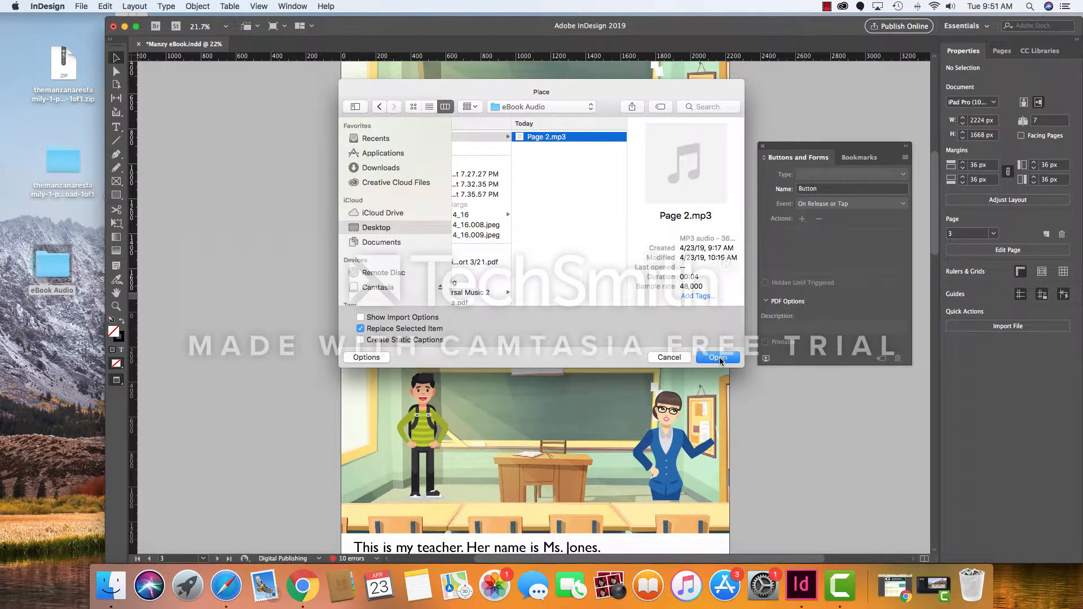
pyautogui.click(718, 358)
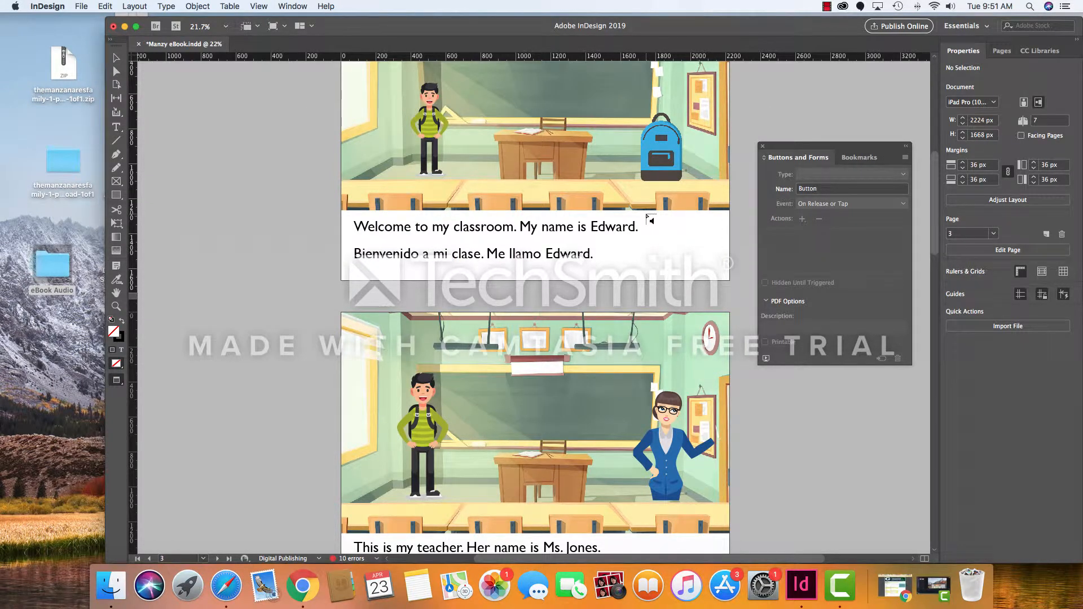
pyautogui.moveTo(646, 213); pyautogui.dragTo(672, 237)
# Step: Bring up the Buttons and Forms settings and set the English welcome sentence's button event to On Click
pyautogui.scroll(-1, 673, 247)
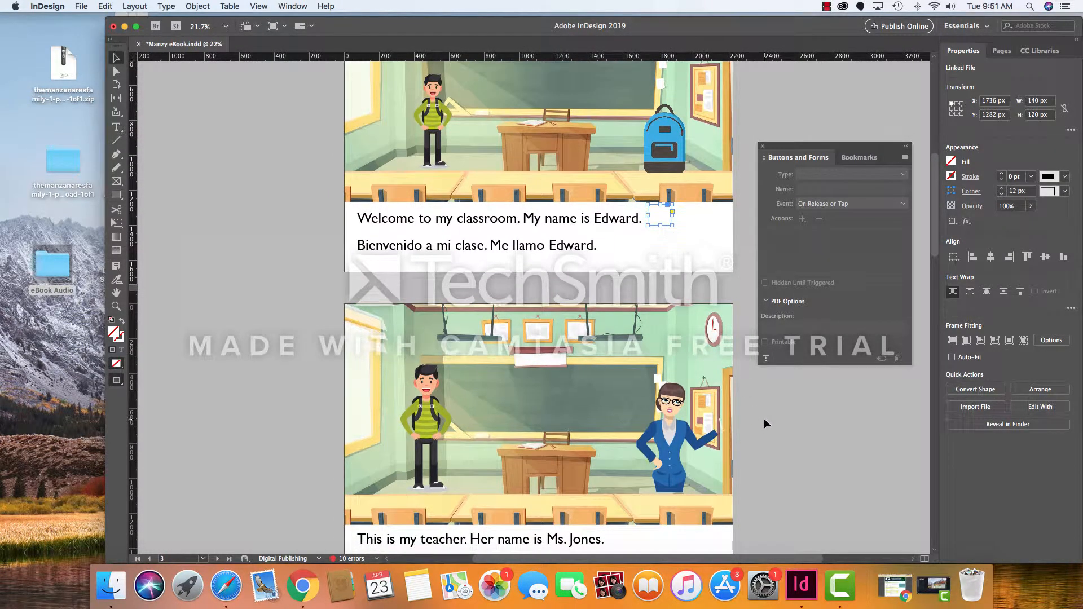
pyautogui.scroll(3, 764, 418)
pyautogui.scroll(5, 764, 418)
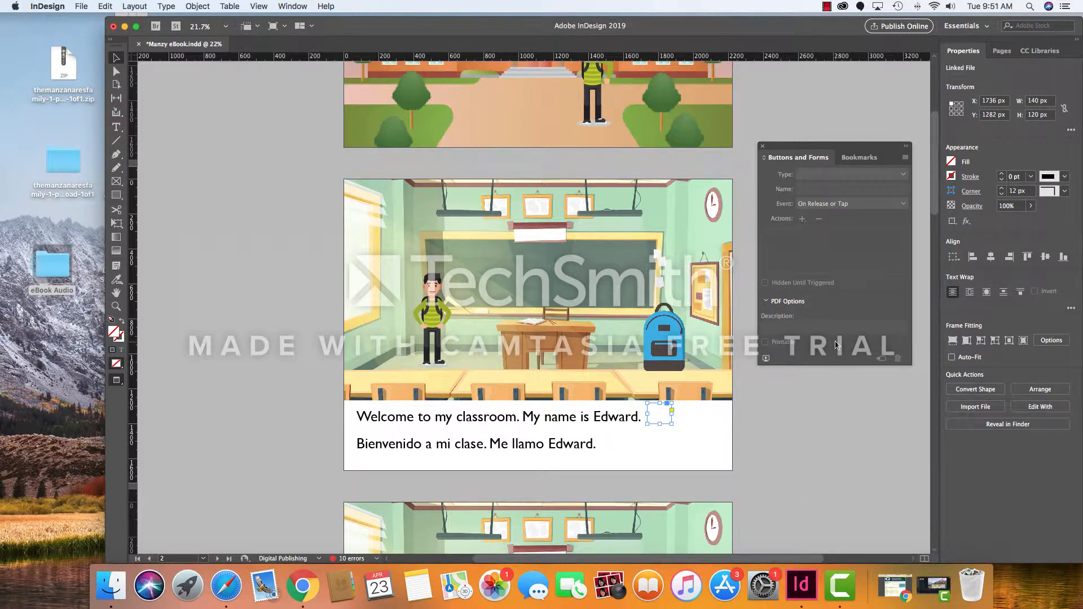
pyautogui.click(294, 6)
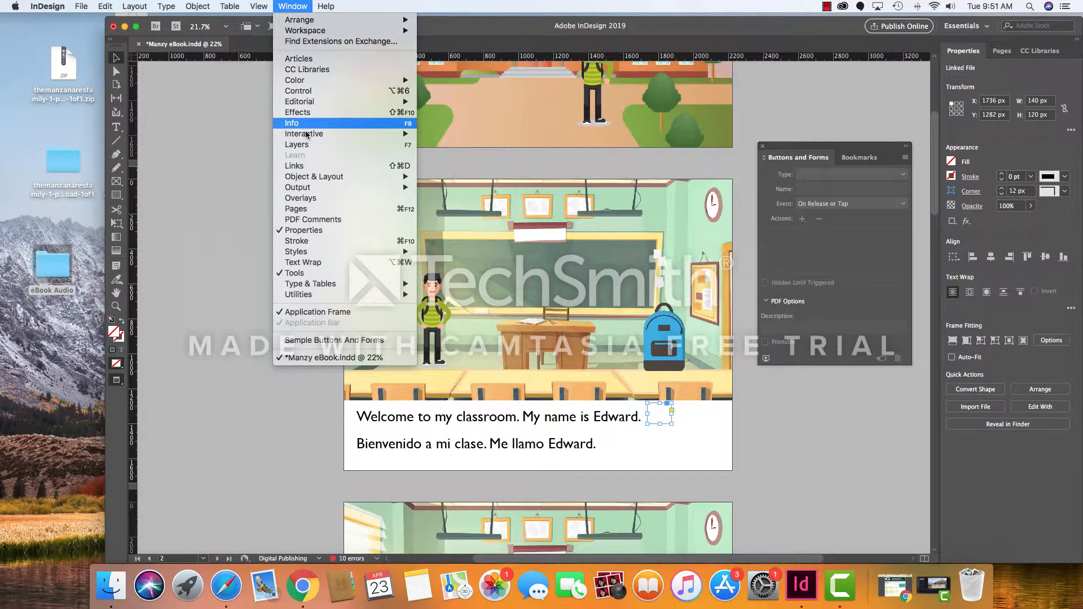
pyautogui.moveTo(400, 136)
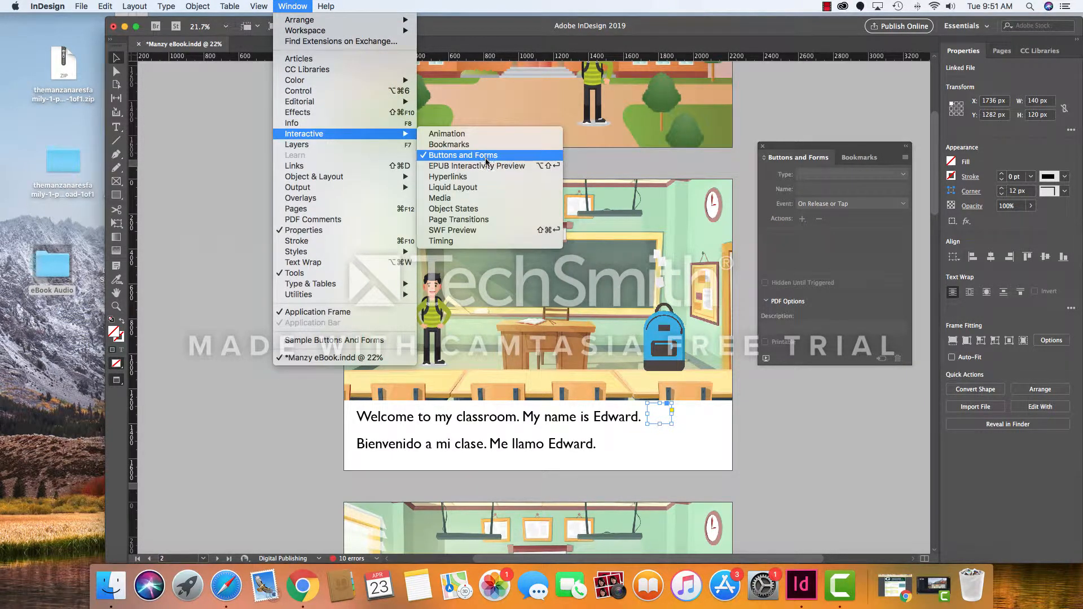
pyautogui.click(530, 156)
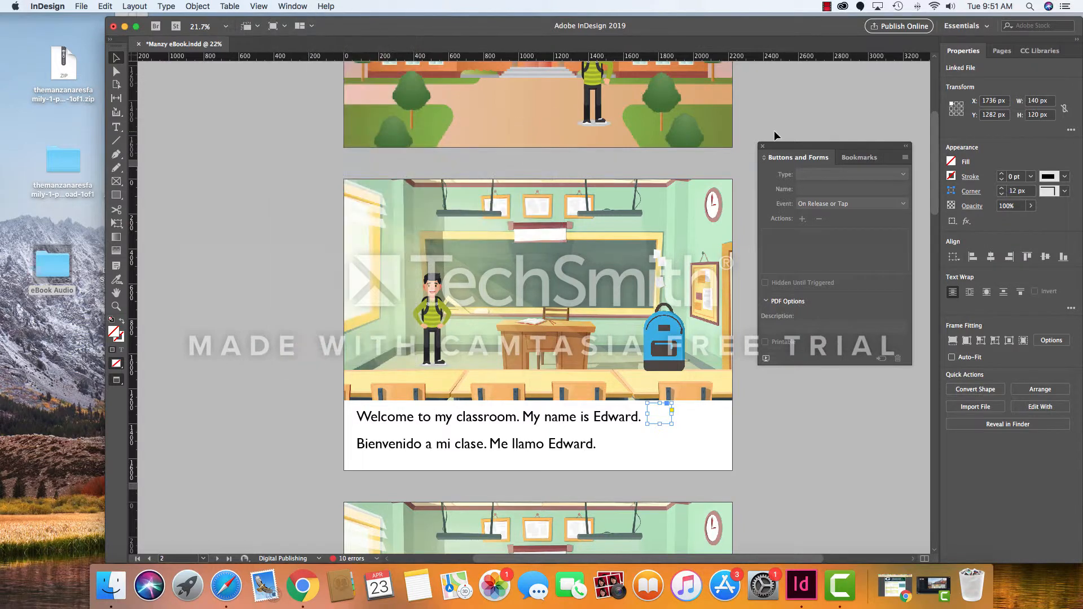
pyautogui.hscroll(1, 583, 418)
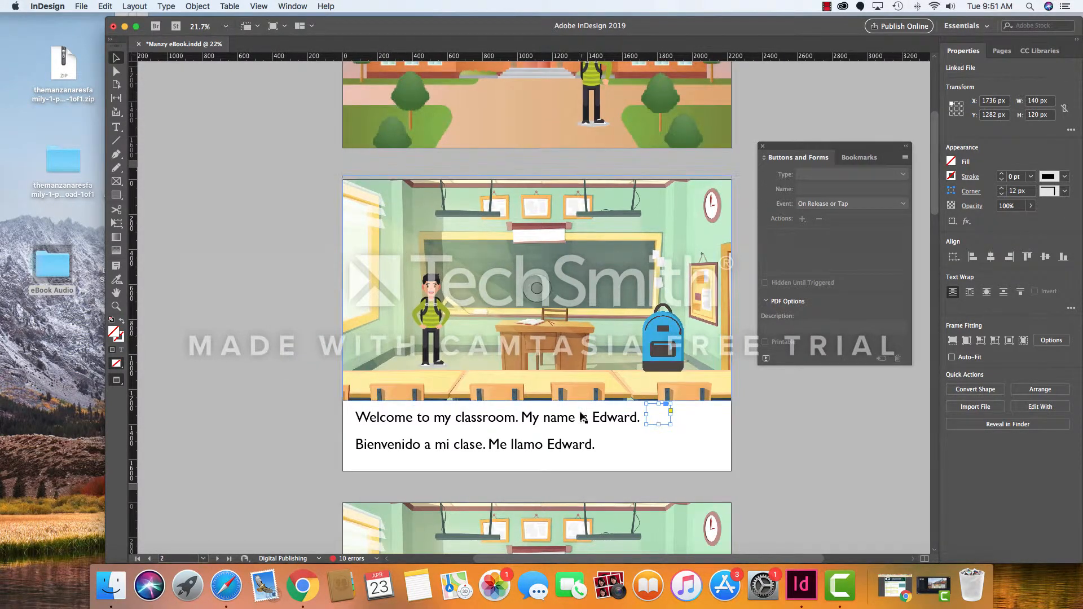
pyautogui.click(583, 418)
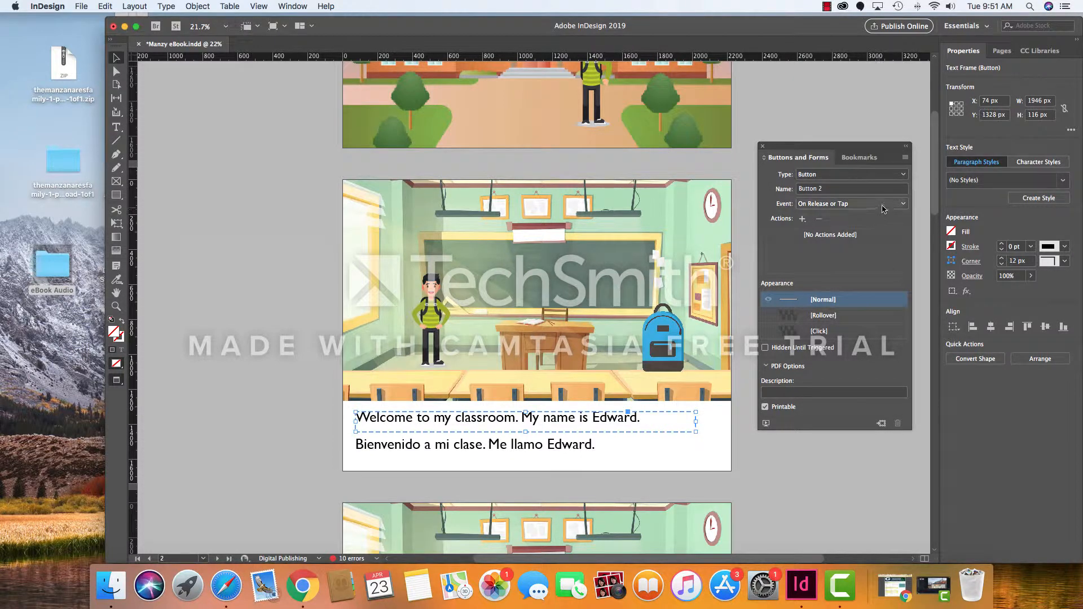
pyautogui.scroll(-1, 884, 206)
pyautogui.click(883, 208)
pyautogui.click(868, 233)
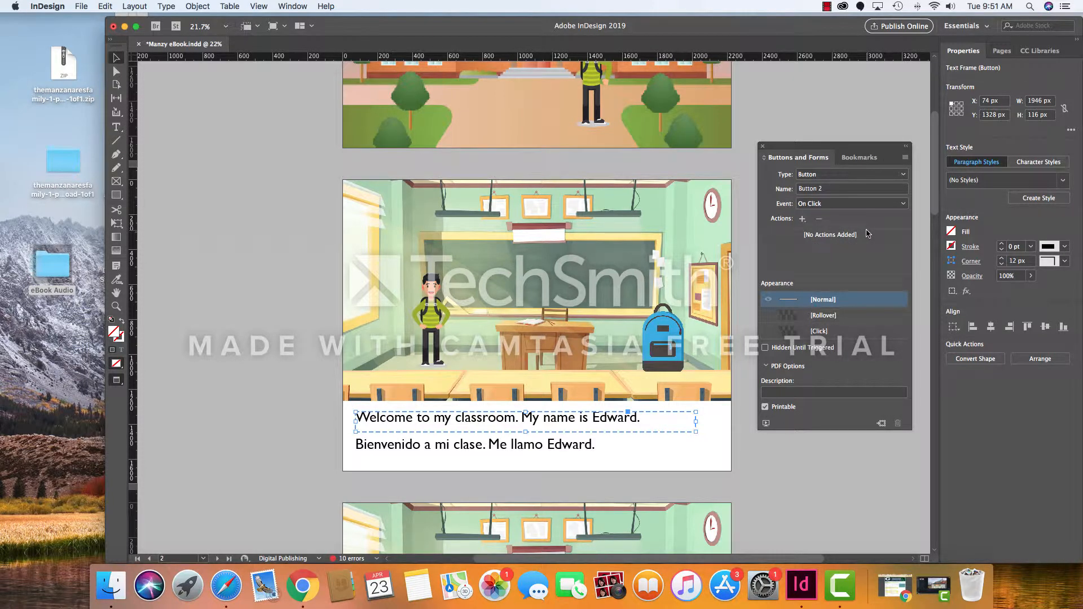
# Step: Add a Sound action with Page 2.mp3 to the welcome sentence's button and activate its Click appearance
pyautogui.click(803, 219)
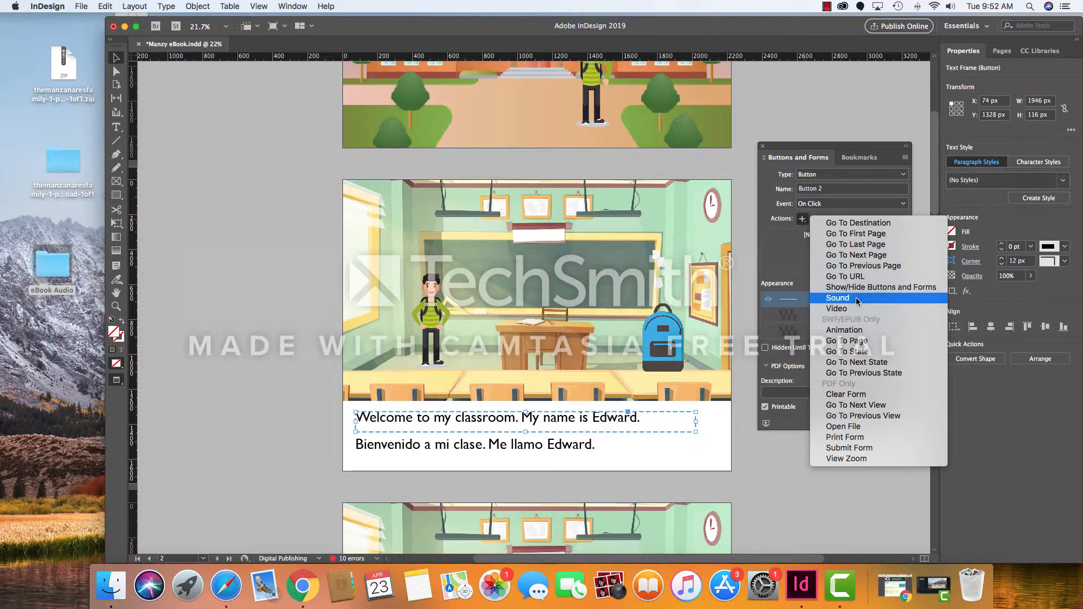
pyautogui.click(838, 298)
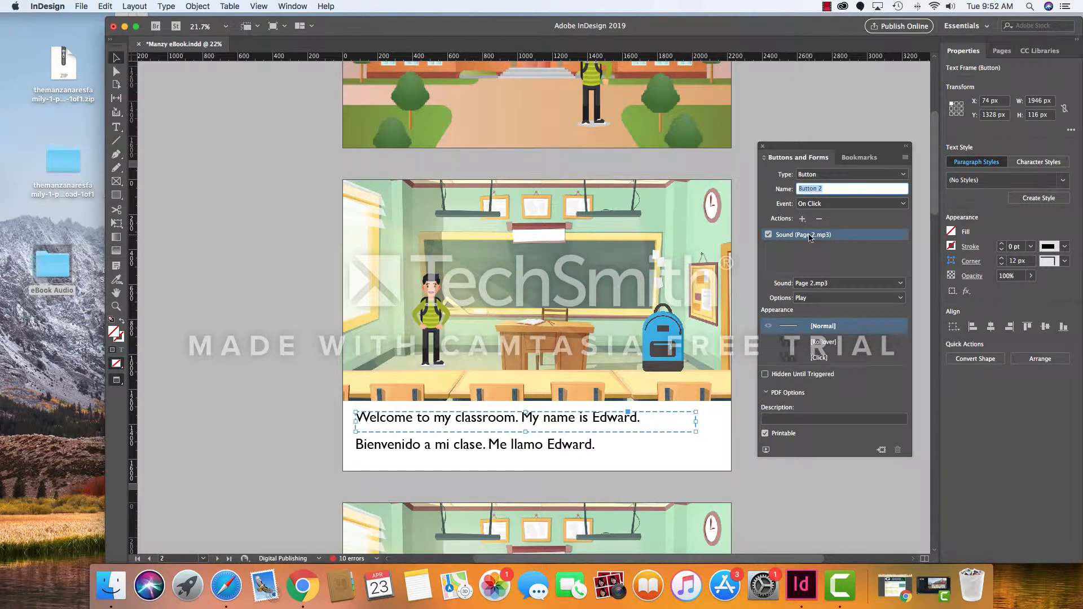
pyautogui.click(901, 285)
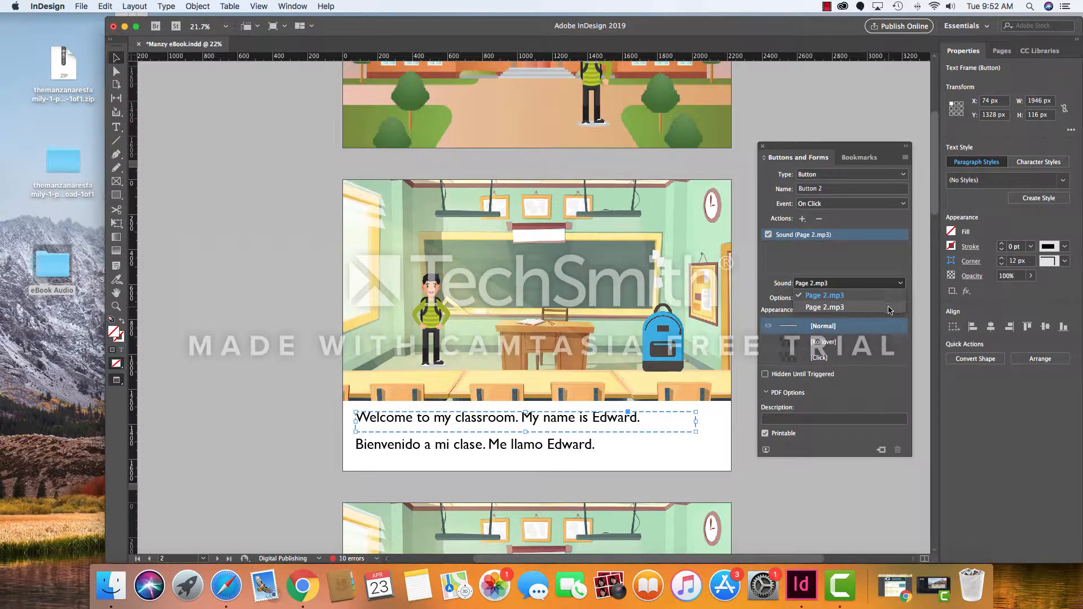
pyautogui.click(887, 297)
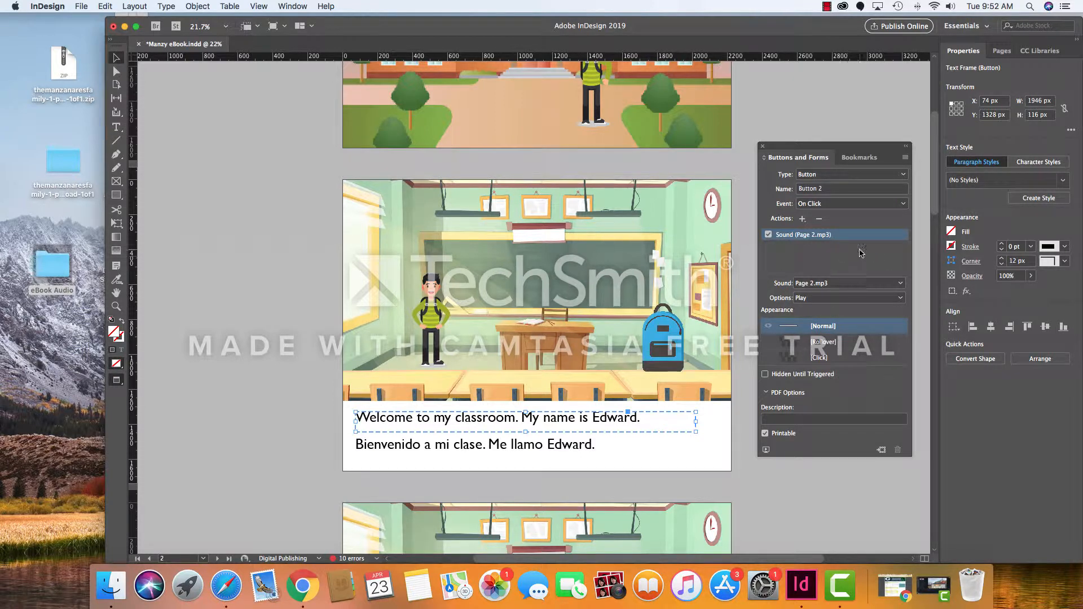
pyautogui.click(861, 361)
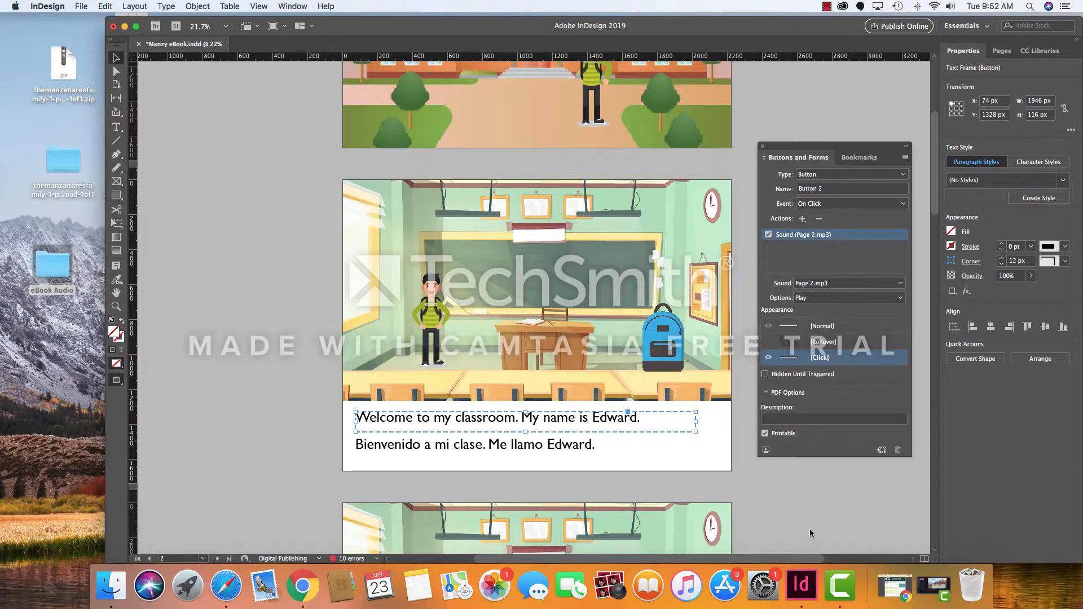
# Step: Publish the eBook online as an update of the existing Manzy eBook document and confirm overwriting its link
pyautogui.scroll(-2, 810, 531)
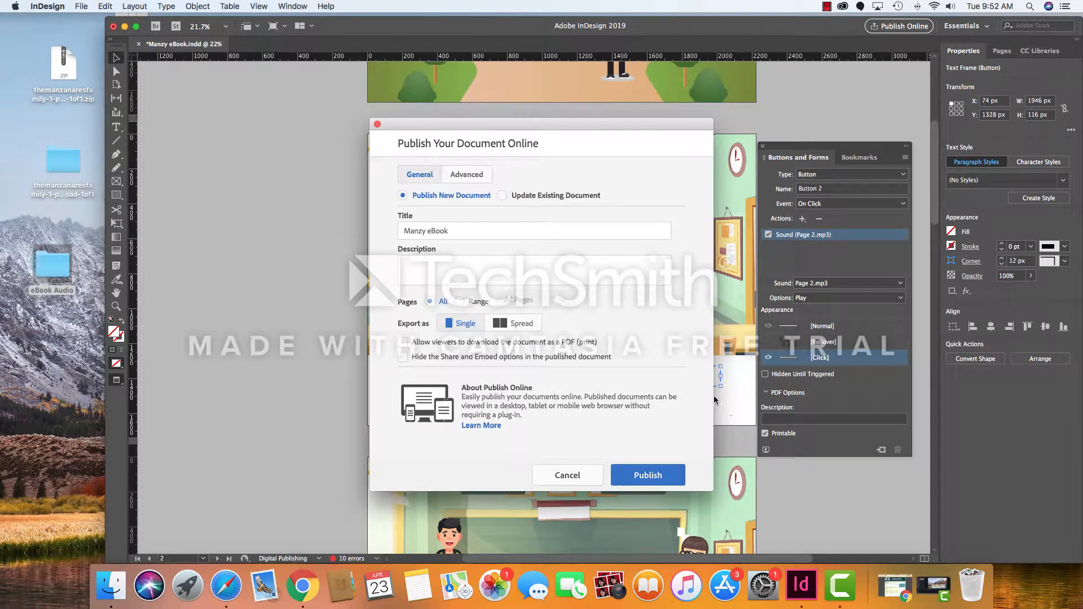
pyautogui.click(501, 196)
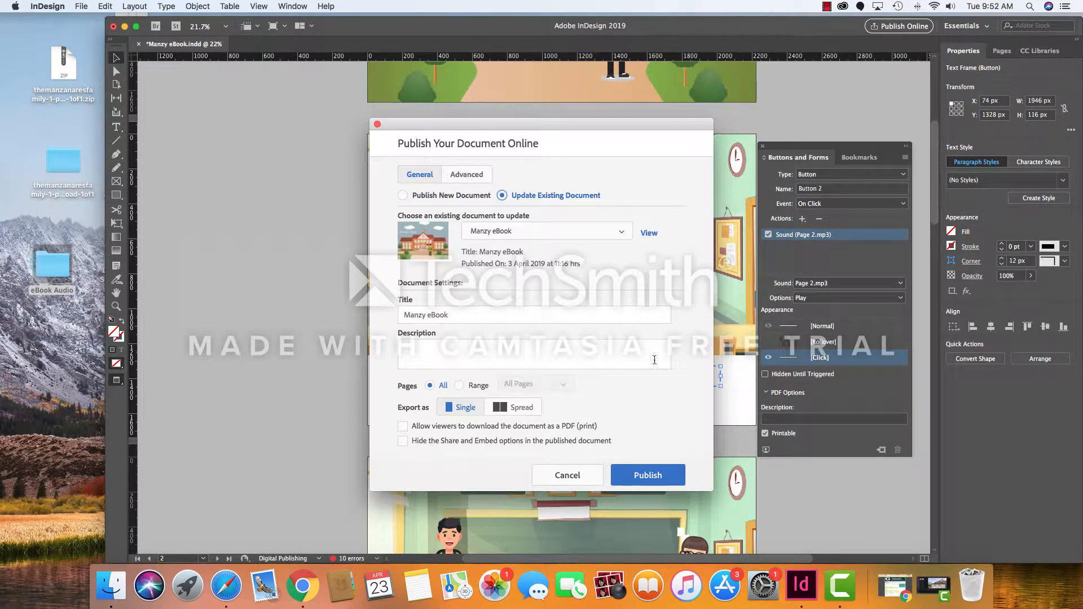
pyautogui.click(659, 476)
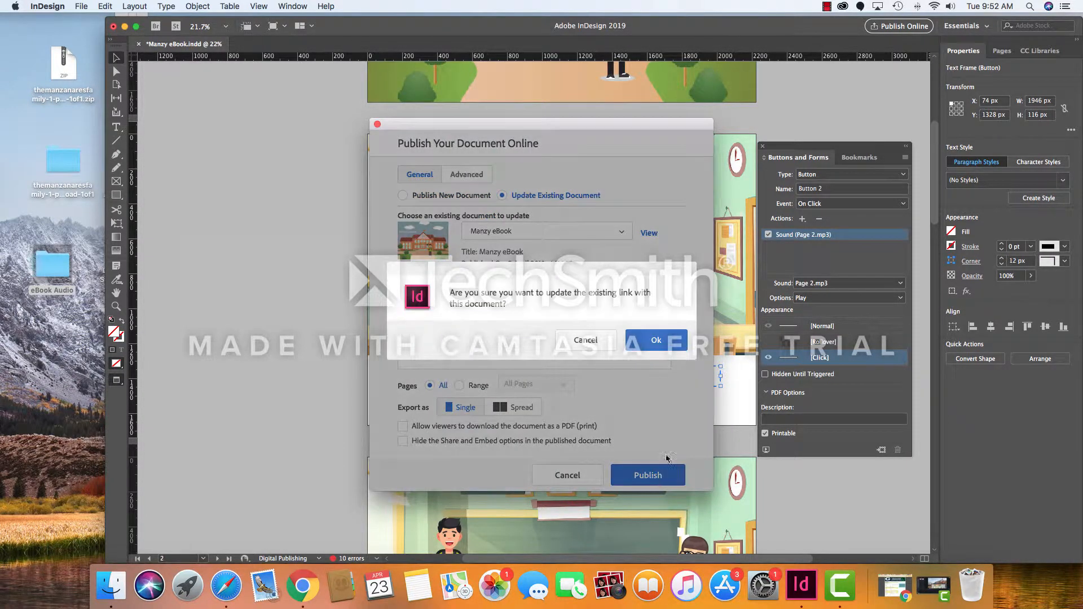
pyautogui.click(660, 341)
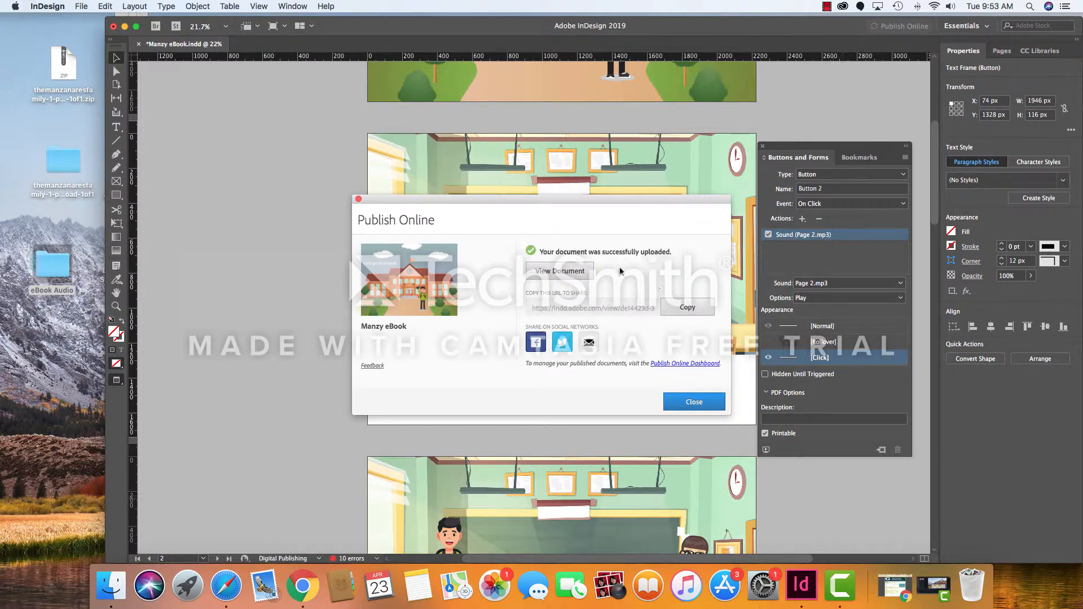
# Step: View the published eBook in the browser and go to its second page
pyautogui.click(580, 273)
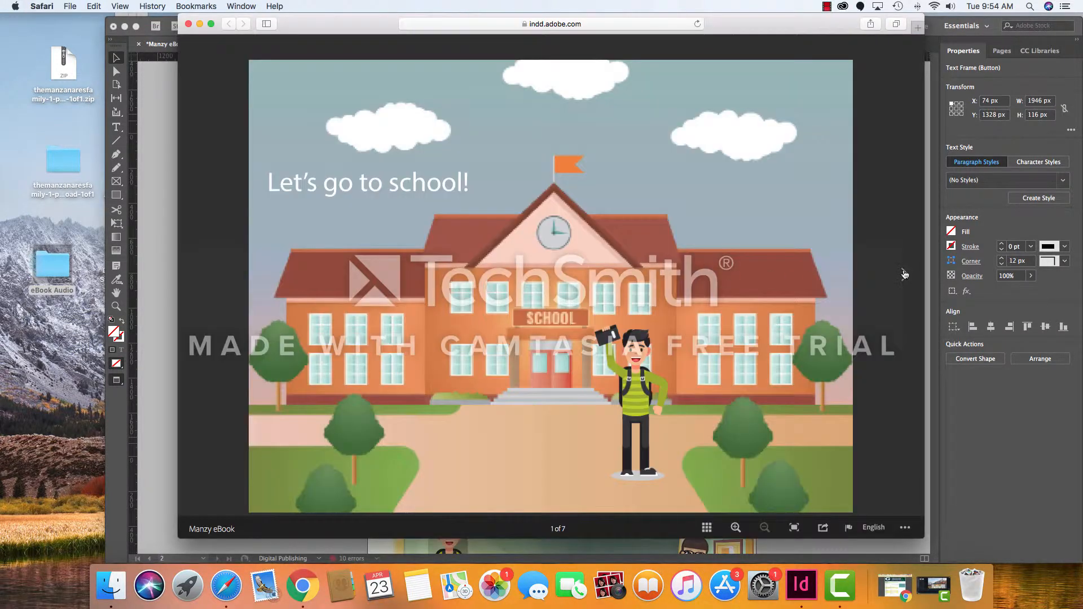
pyautogui.click(905, 274)
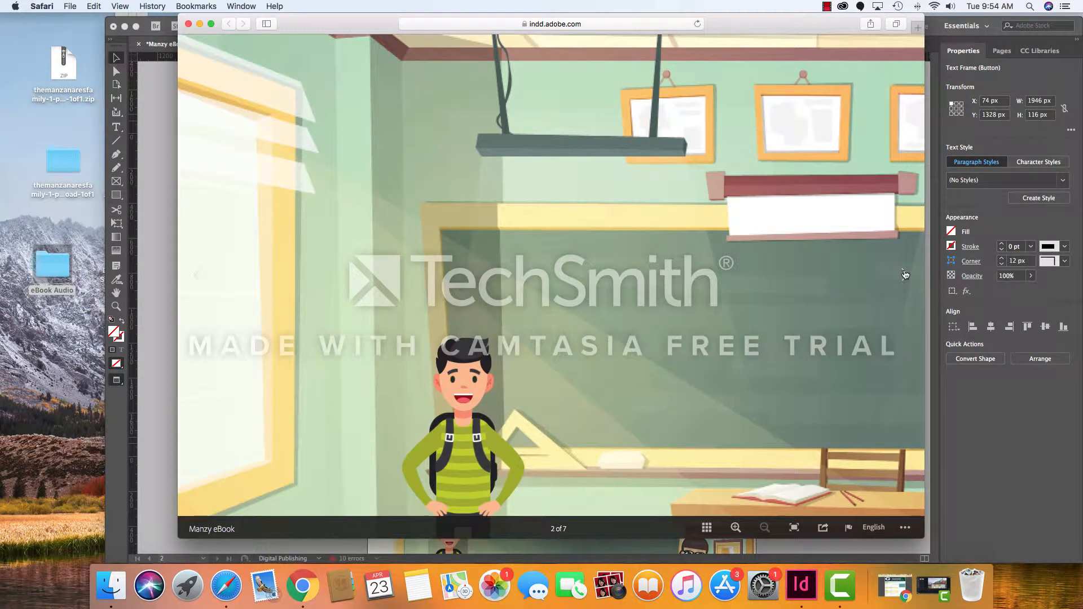